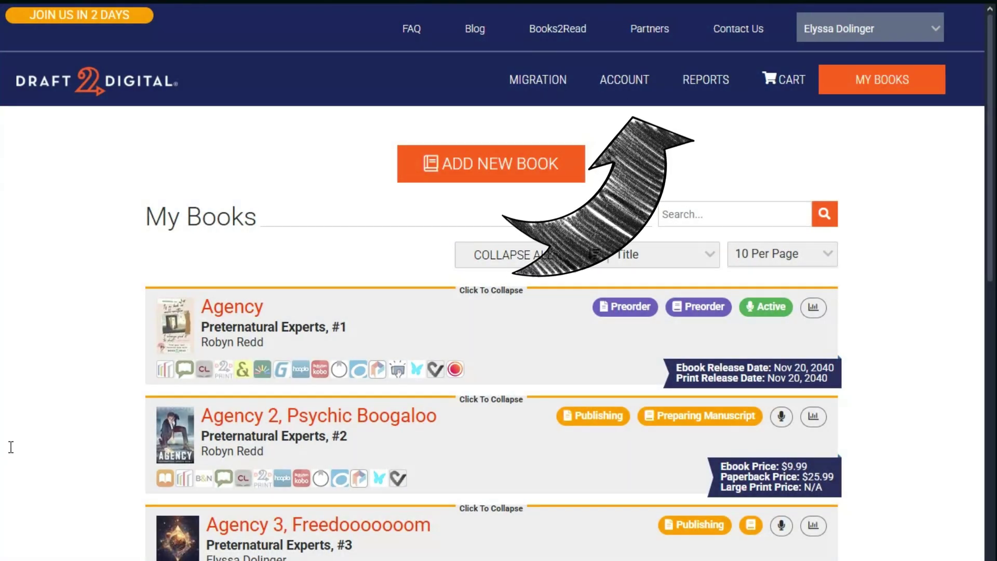
- Go from the account overview through Multi-Book Actions to the Publisher Merge Tool
left_click(616, 84)
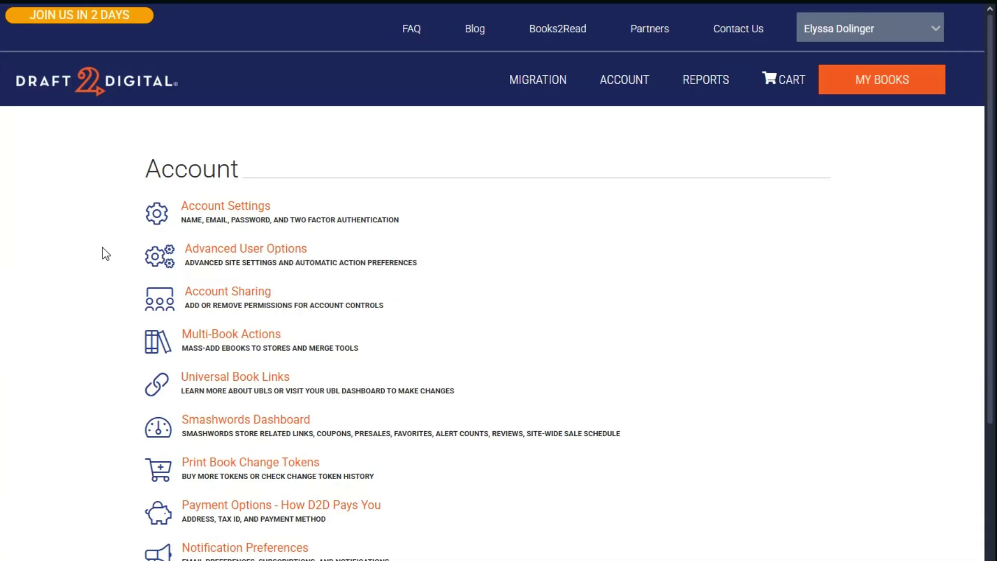
left_click(210, 341)
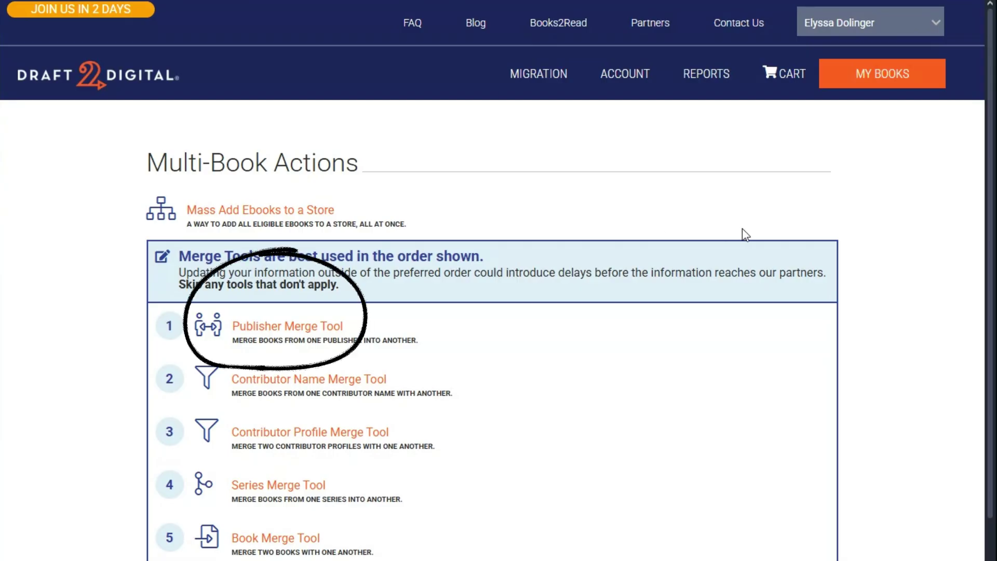
left_click(317, 327)
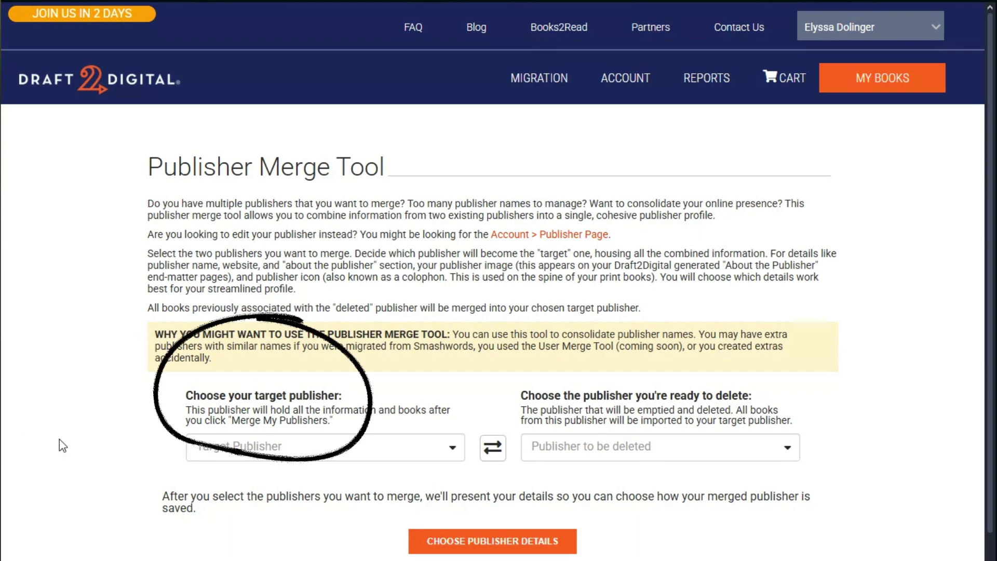
scroll(352, 540, "down", 3)
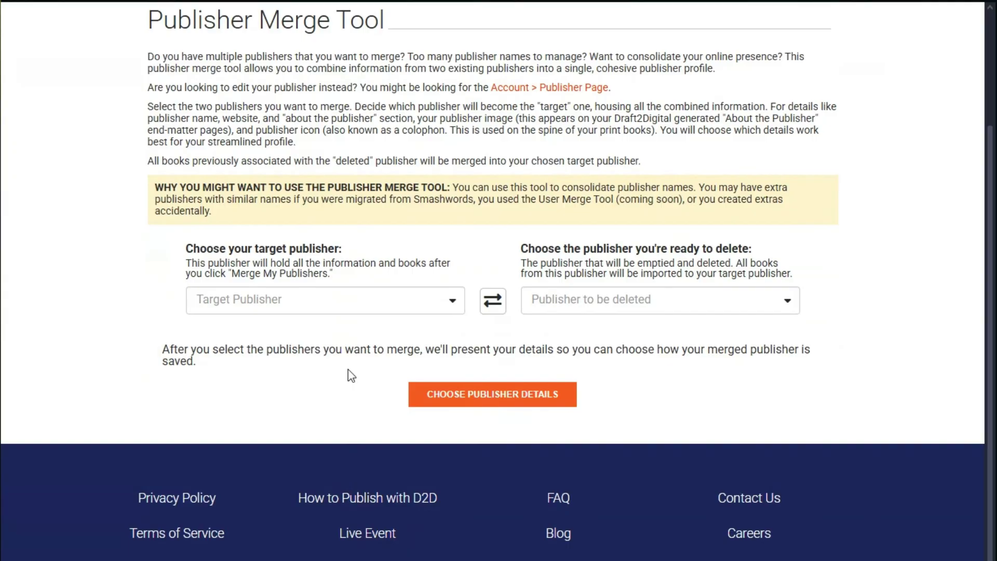
left_click(340, 307)
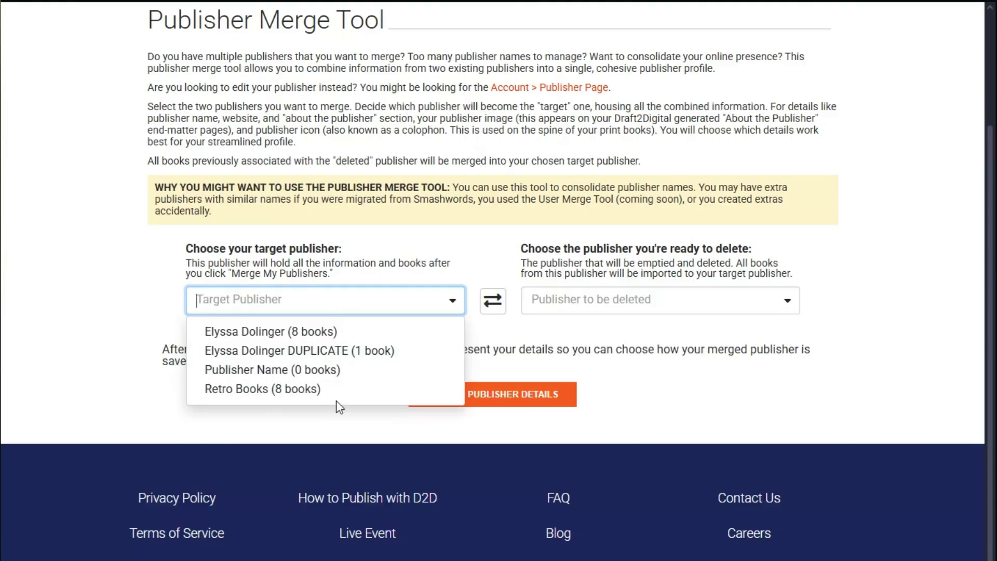
key("Escape")
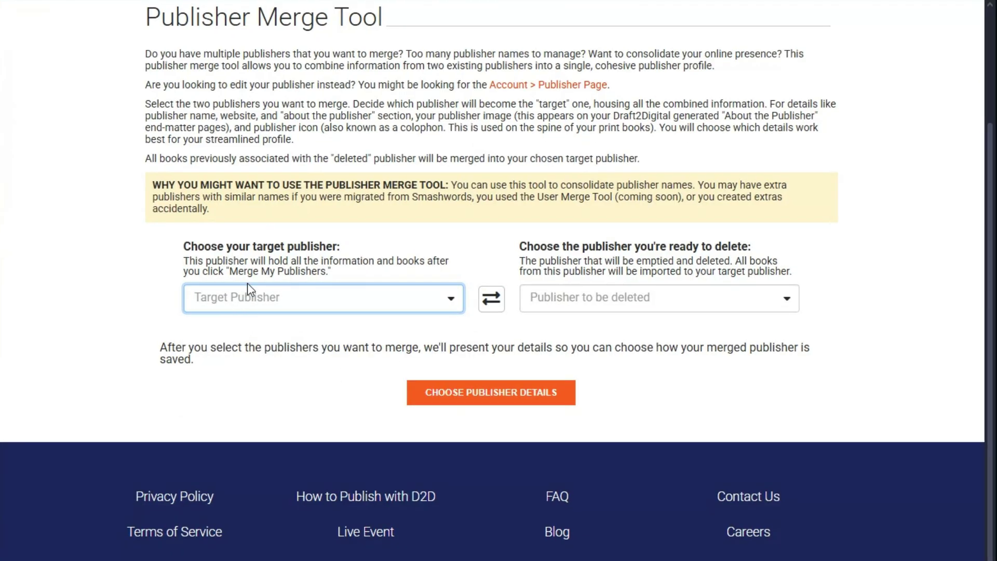
left_click(249, 300)
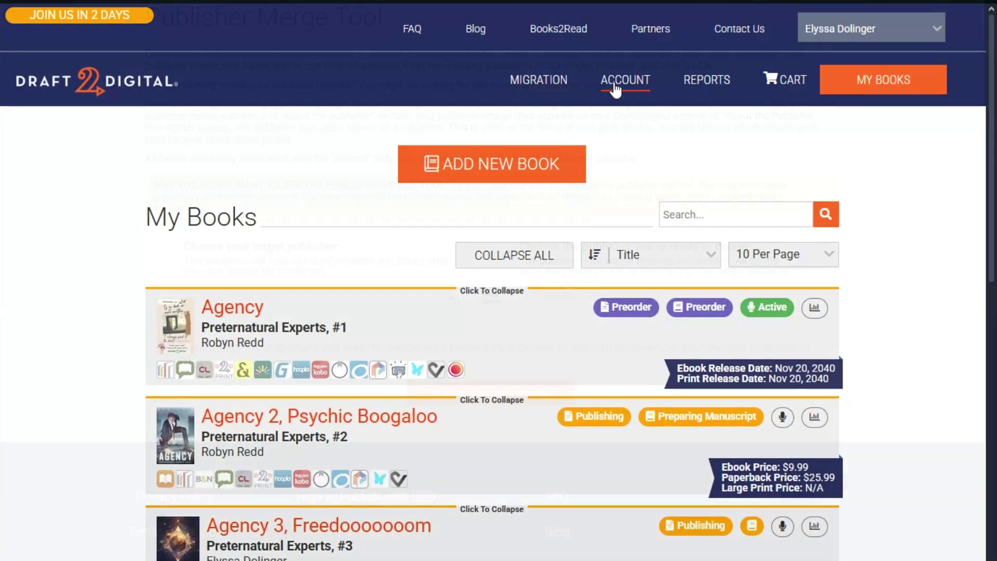
left_click(616, 90)
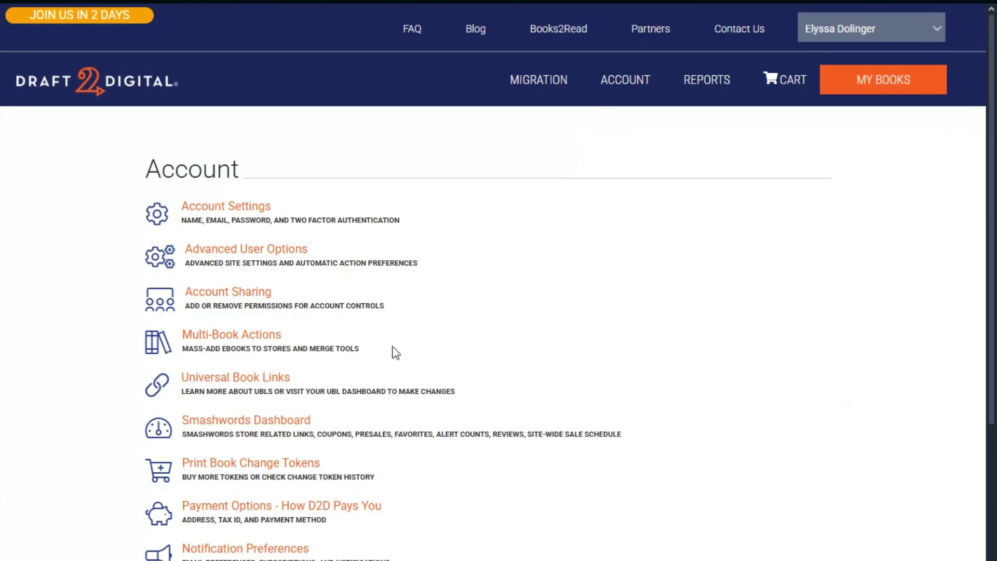
scroll(395, 345, "down", 3)
scroll(383, 362, "down", 2)
left_click(212, 414)
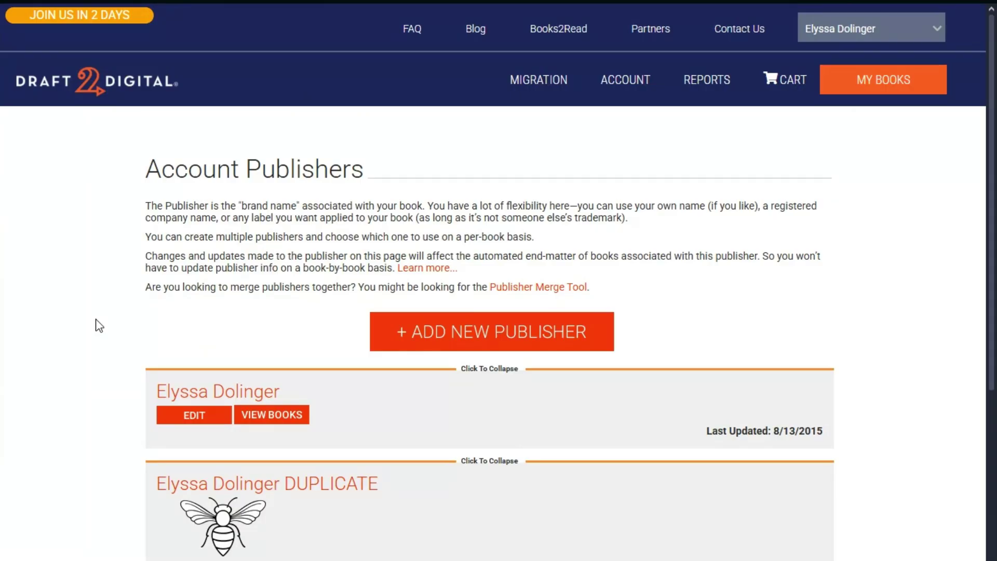
left_click(272, 417)
scroll(276, 424, "down", 5)
scroll(277, 425, "down", 5)
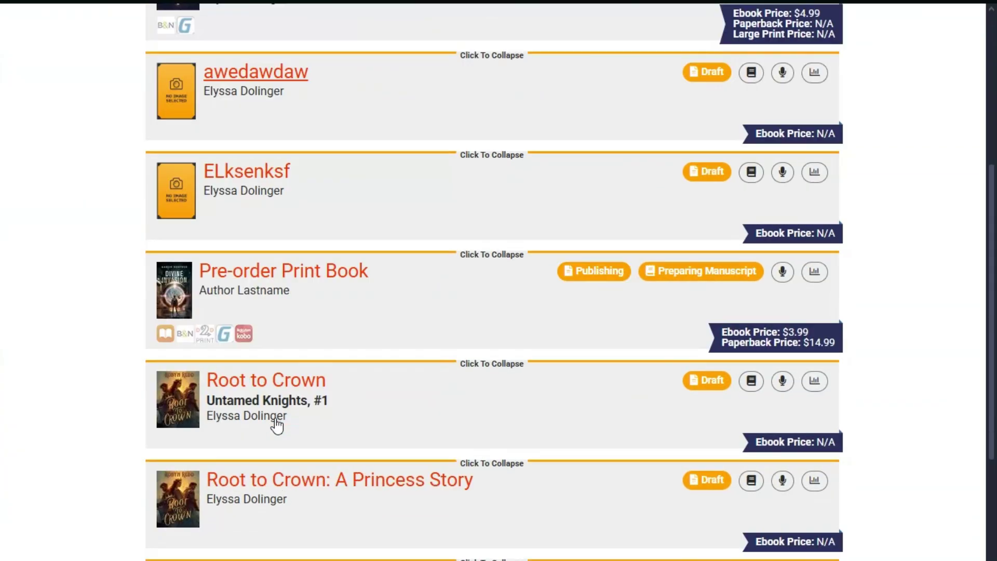
scroll(276, 423, "up", 3)
key("alt+Left")
scroll(278, 414, "down", 2)
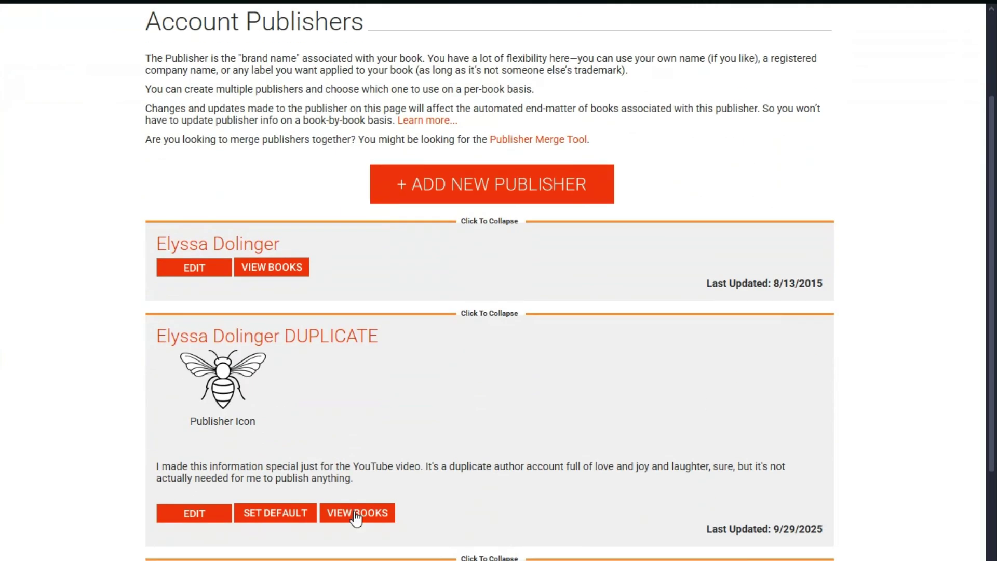
left_click(347, 508)
key("alt+Left")
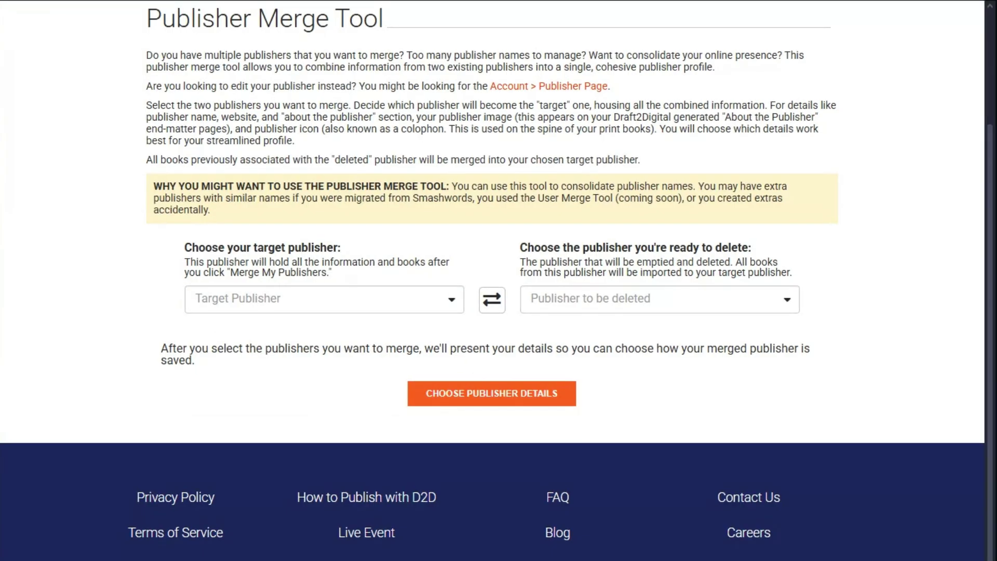
- Choose the main 8-book publisher as the merge target
left_click(414, 303)
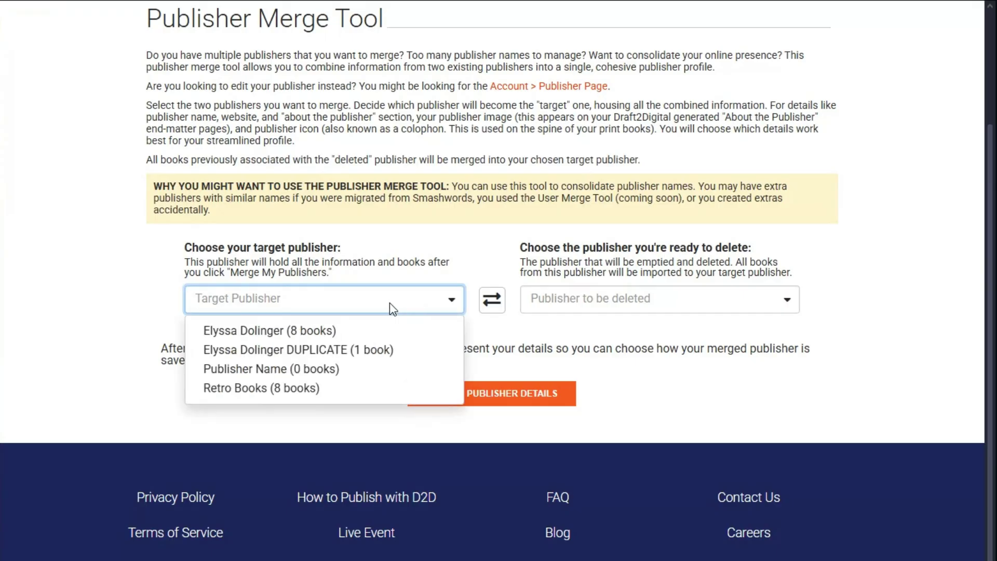
type("Dupli")
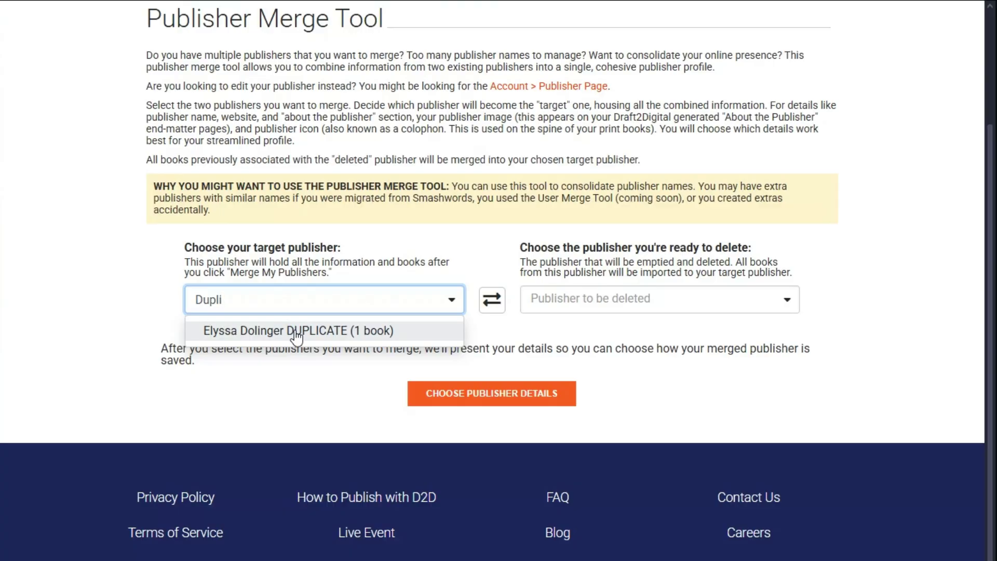
key("BackSpace")
key("BackSpace")
key("BackSpace")
key("BackSpace")
key("BackSpace")
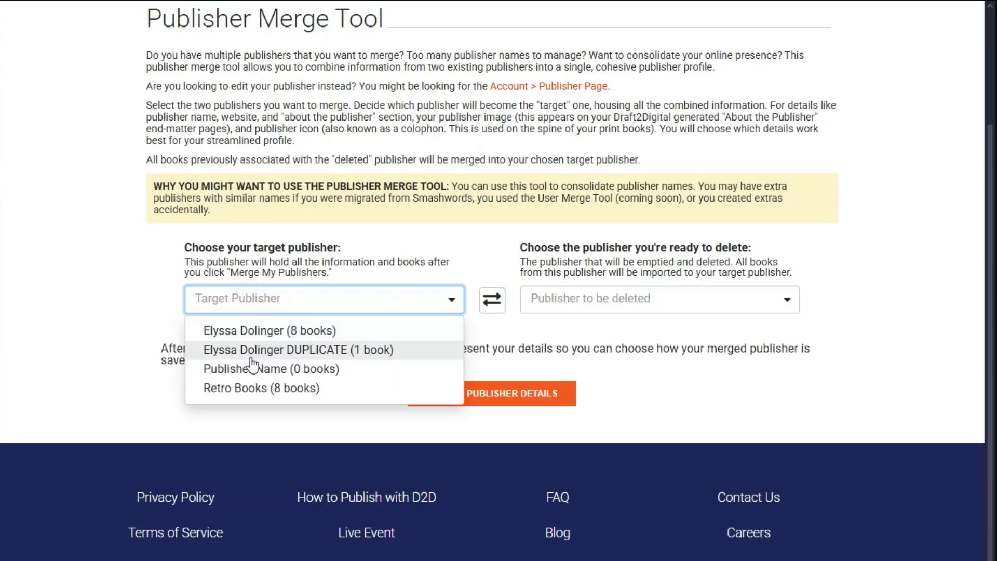
key("Escape")
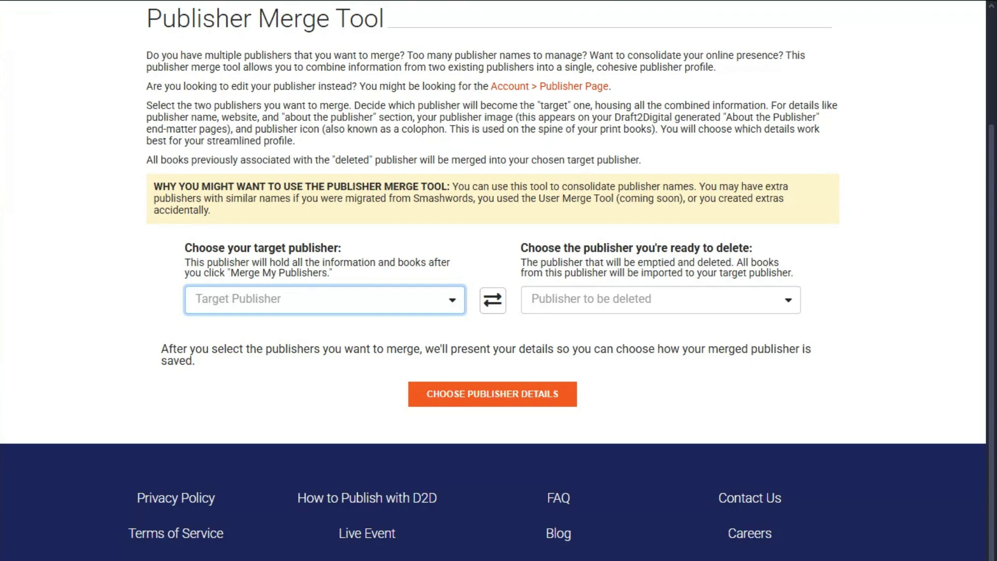
left_click(396, 308)
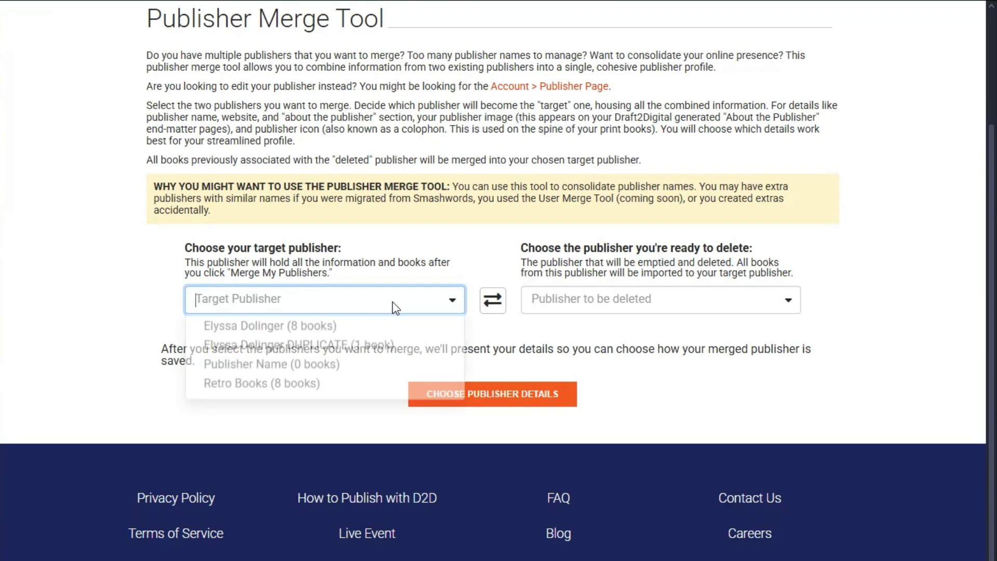
left_click(304, 331)
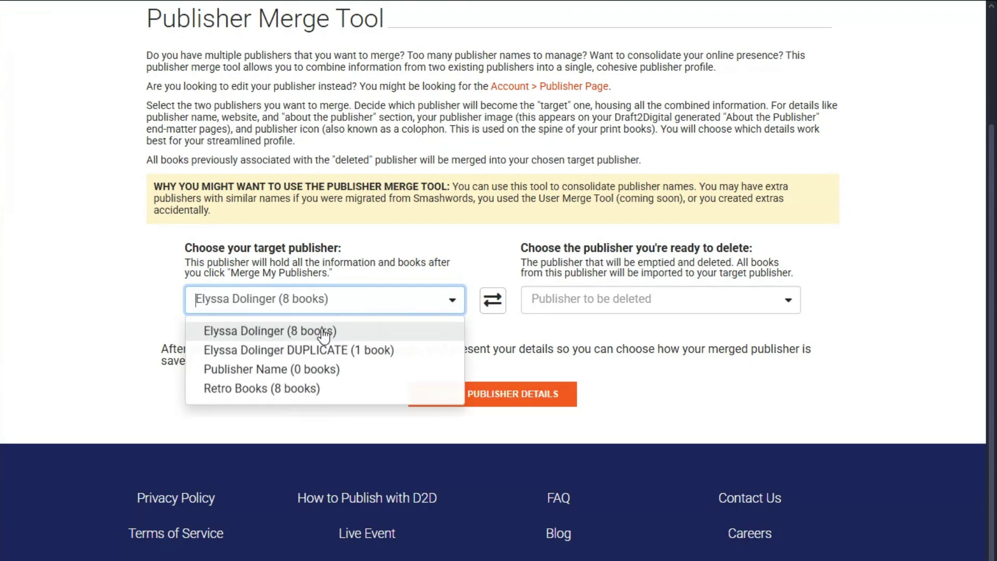
- Mark the DUPLICATE publisher for deletion and display the publisher detail choices
left_click(615, 300)
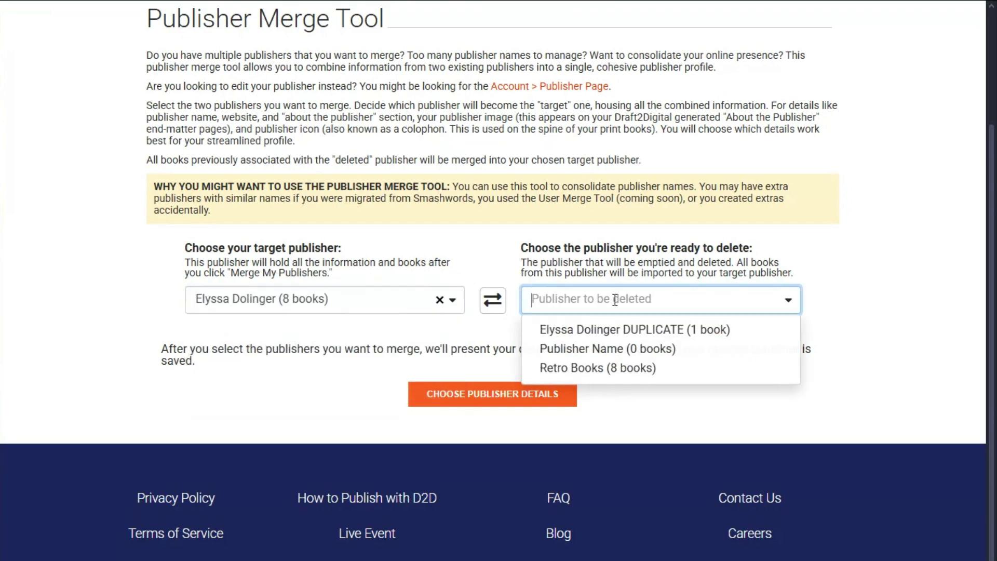
left_click(615, 337)
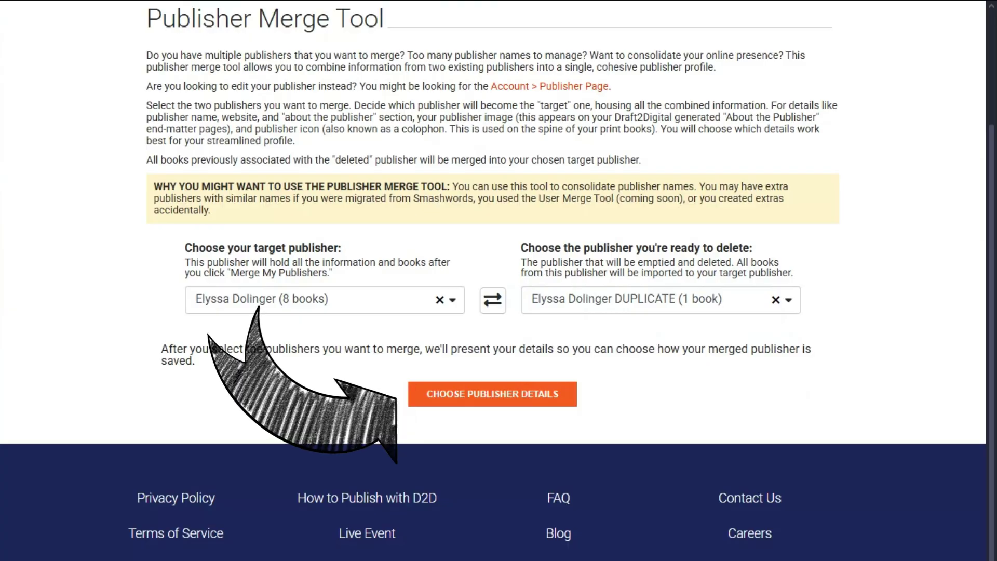
left_click(470, 394)
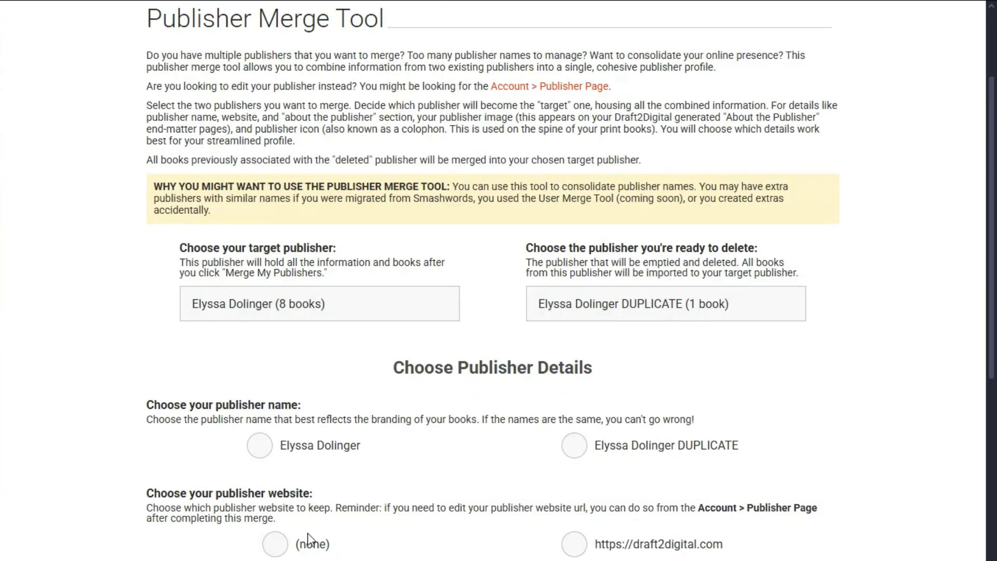
- Keep the main publisher's name, the draft2digital.com website and the written description
scroll(580, 533, "down", 3)
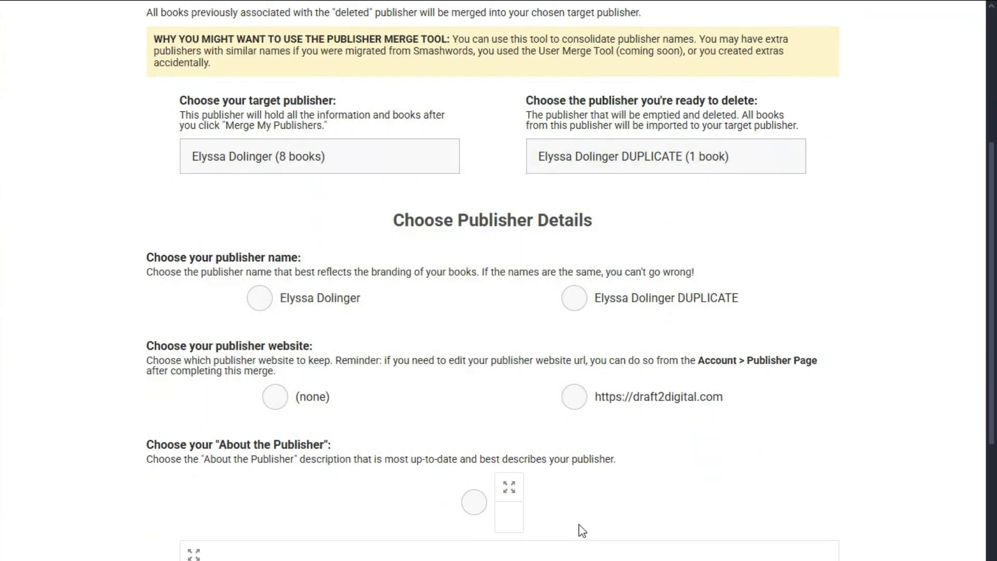
scroll(582, 529, "down", 1)
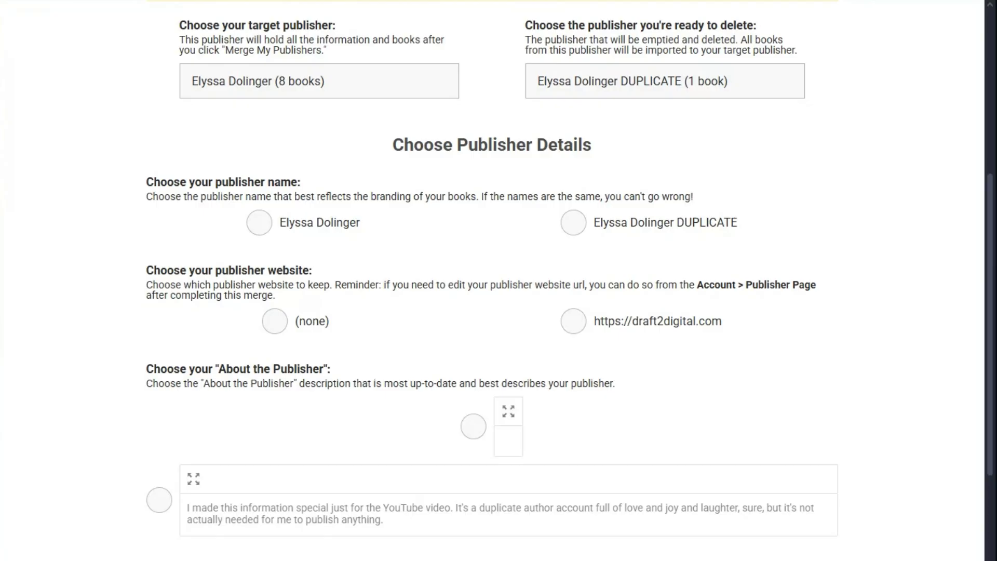
left_click(259, 223)
left_click(574, 320)
left_click(160, 499)
- Use no publisher image and the bee icon, then merge the two publishers
scroll(521, 545, "down", 4)
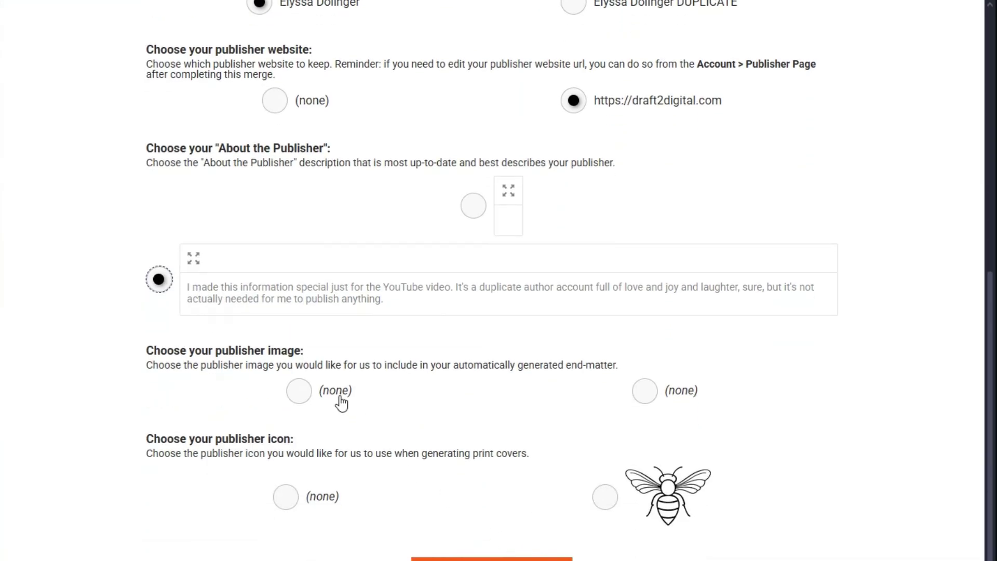
left_click(310, 398)
left_click(608, 497)
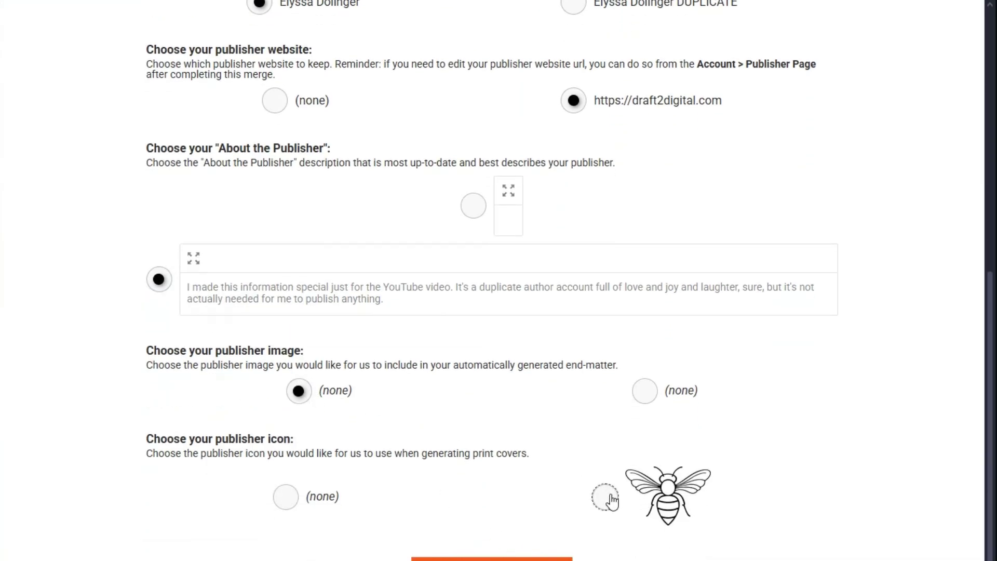
scroll(541, 507, "down", 2)
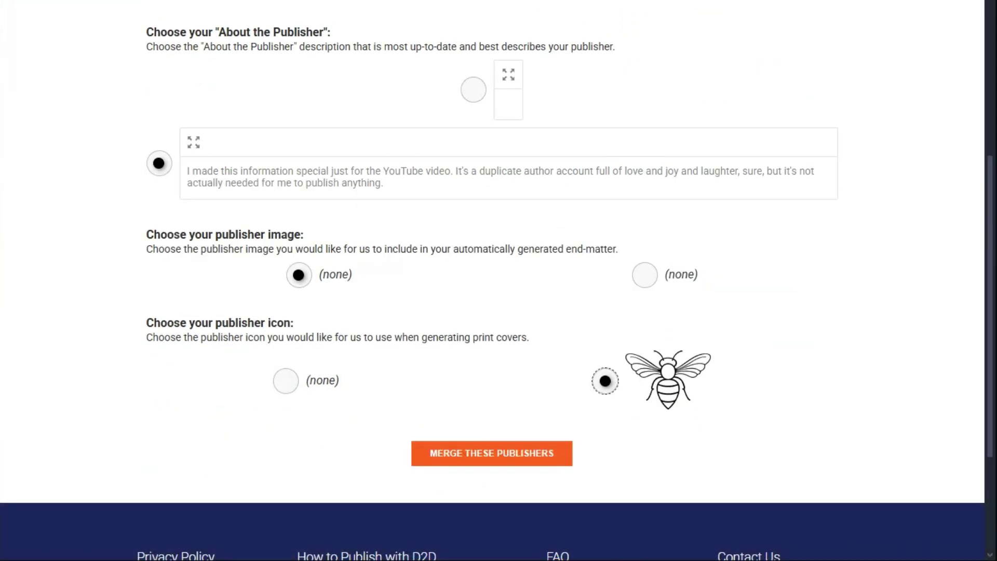
left_click(536, 462)
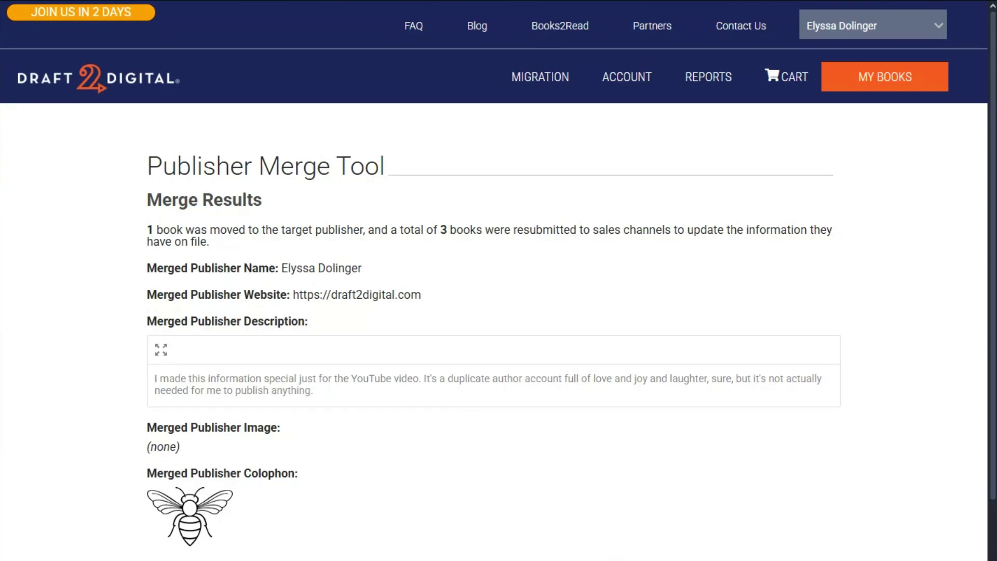
- Scroll through the Merge Results page reporting one book moved to the main publisher
scroll(498, 280, "down", 2)
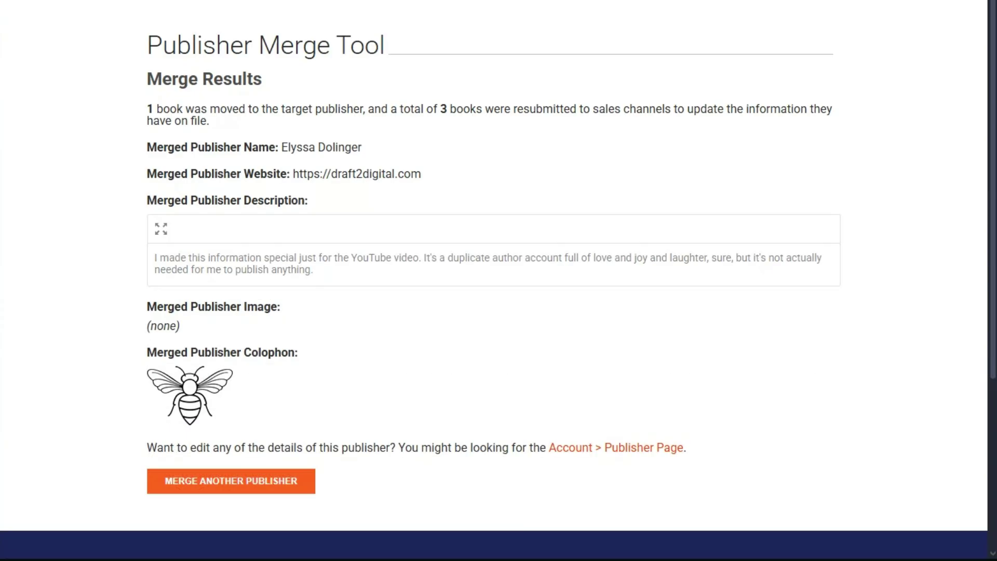